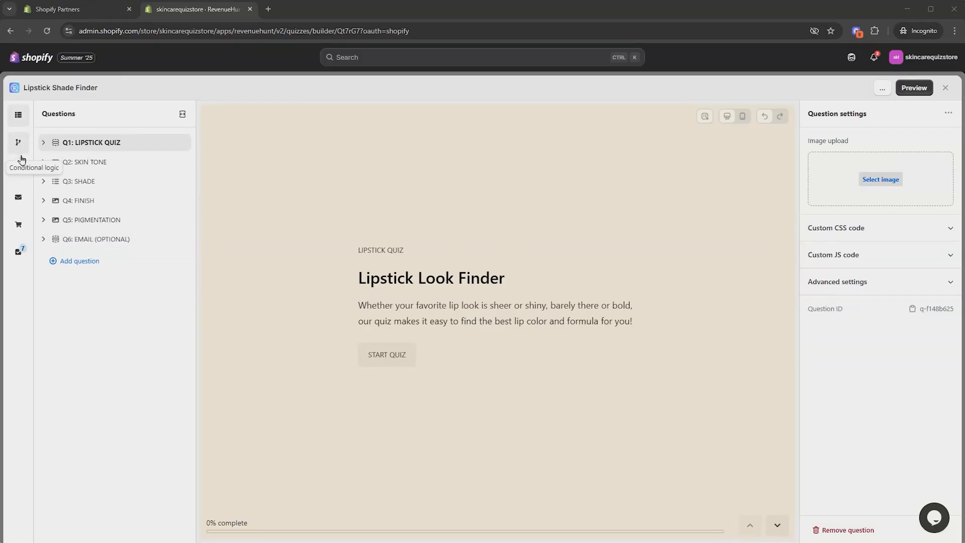
# Add a second results page to the quiz and review its default introductory text and Products block.
pyautogui.click(17, 223)
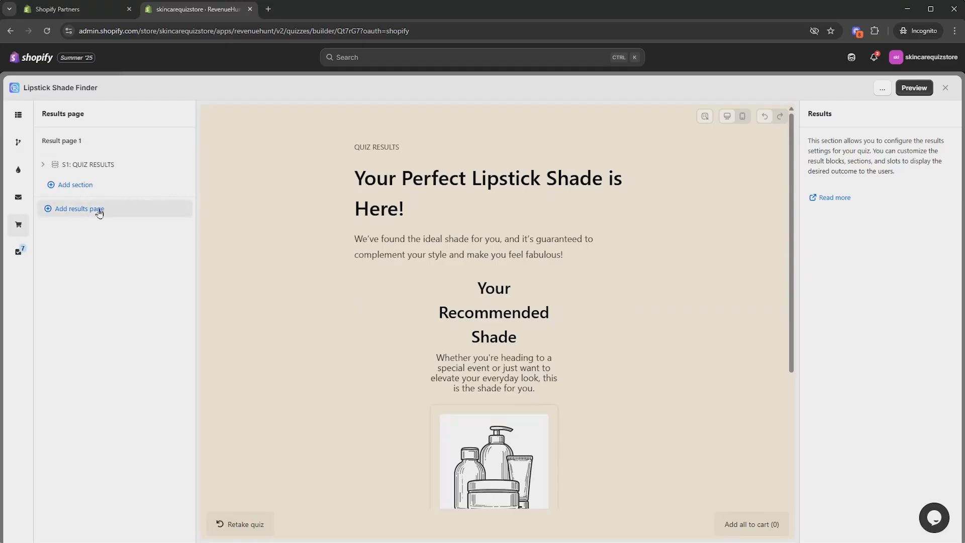
pyautogui.click(79, 208)
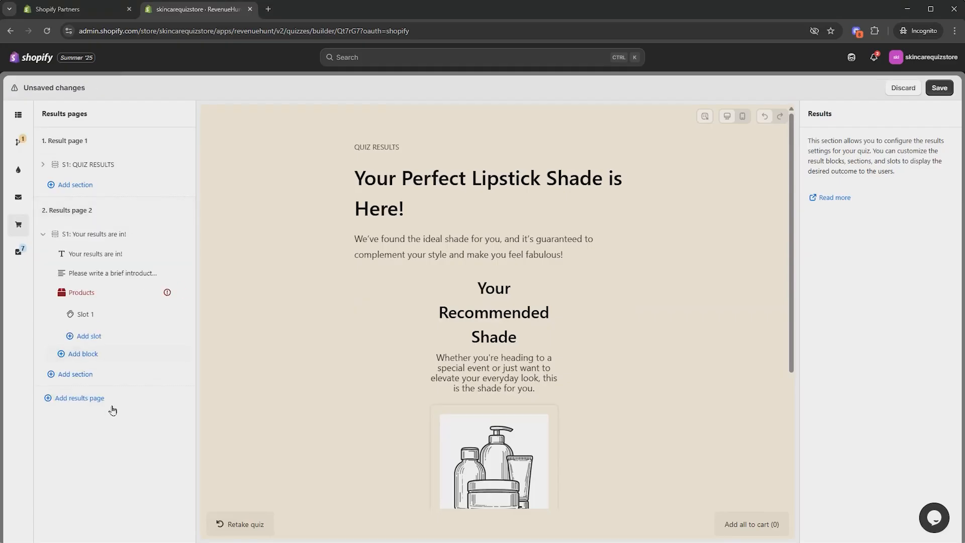
pyautogui.click(101, 234)
pyautogui.click(106, 275)
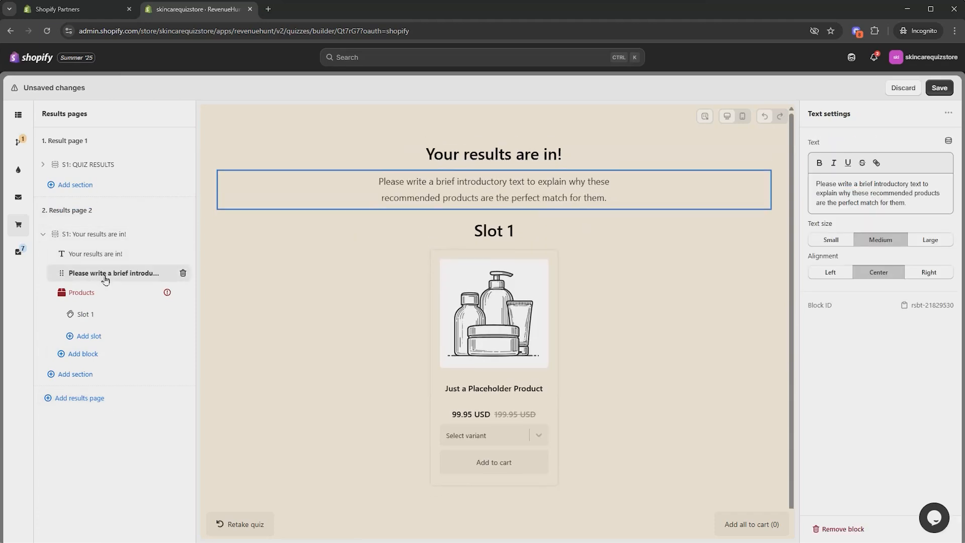
pyautogui.click(105, 296)
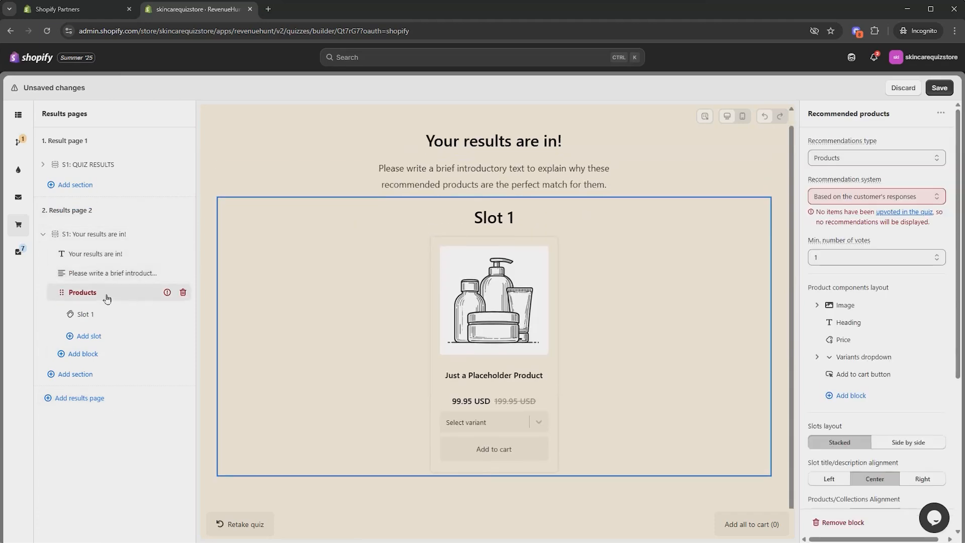
pyautogui.click(43, 235)
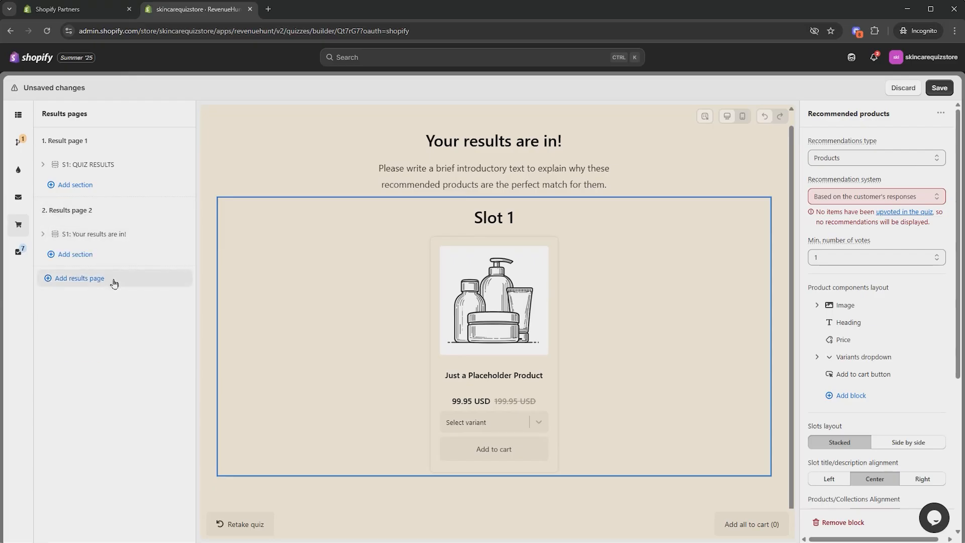
# Add two more results pages, Results page 3 and Results page 4, and collapse their sections.
pyautogui.click(114, 283)
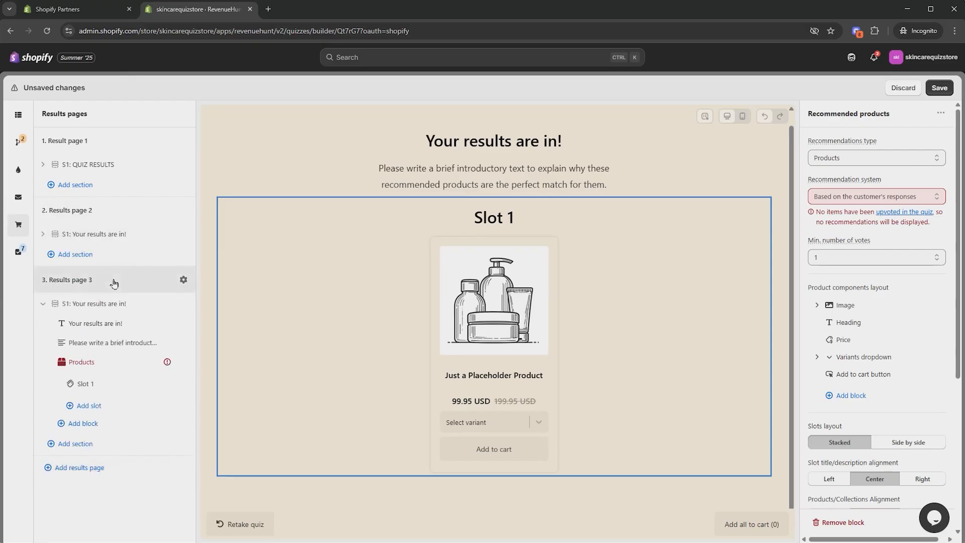
pyautogui.click(110, 471)
pyautogui.click(43, 303)
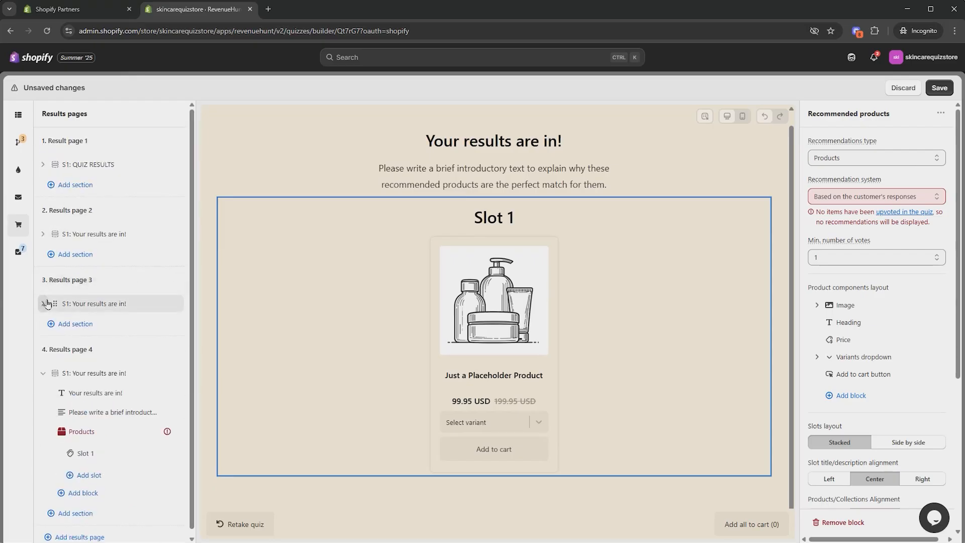
pyautogui.click(43, 373)
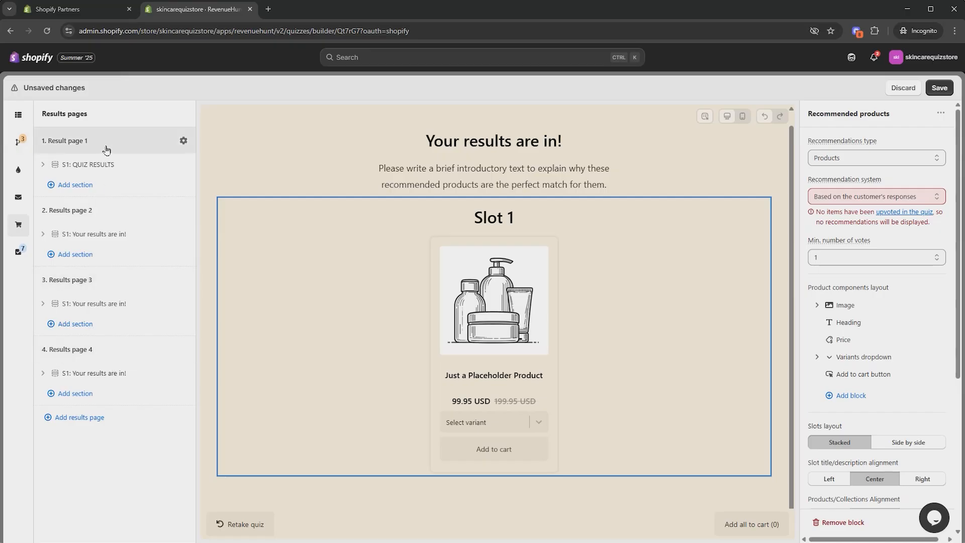
# Examine the quiz's conditional logic flow from Q1 and the new results pages through to Q6 and Result page 1.
pyautogui.click(18, 142)
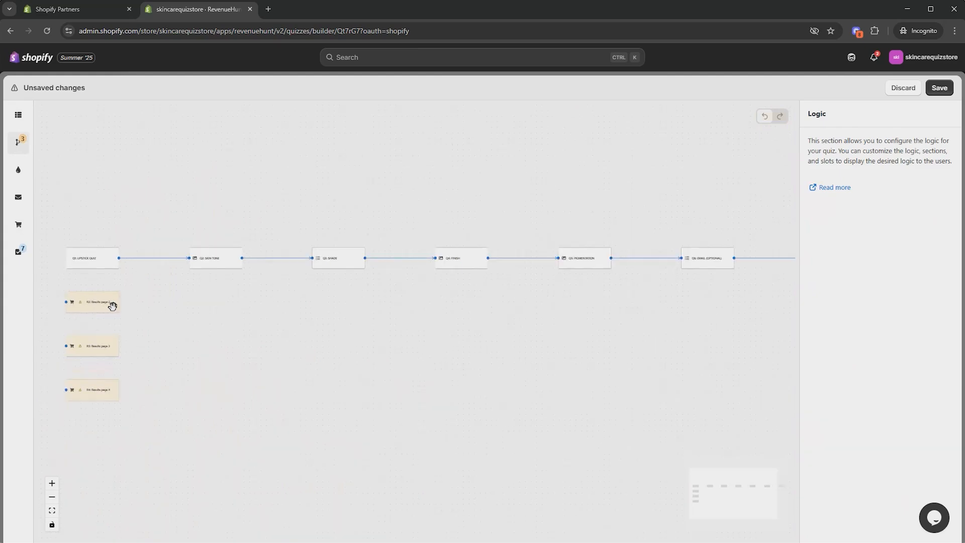
pyautogui.scroll(5, 135, 345)
pyautogui.moveTo(148, 345); pyautogui.dragTo(343, 310)
pyautogui.scroll(-1, 334, 302)
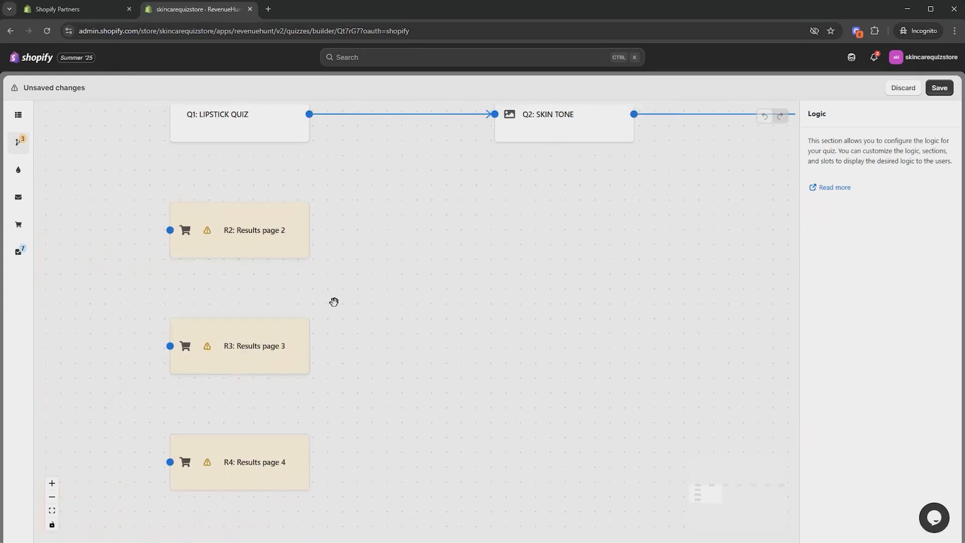
pyautogui.scroll(-5, 412, 339)
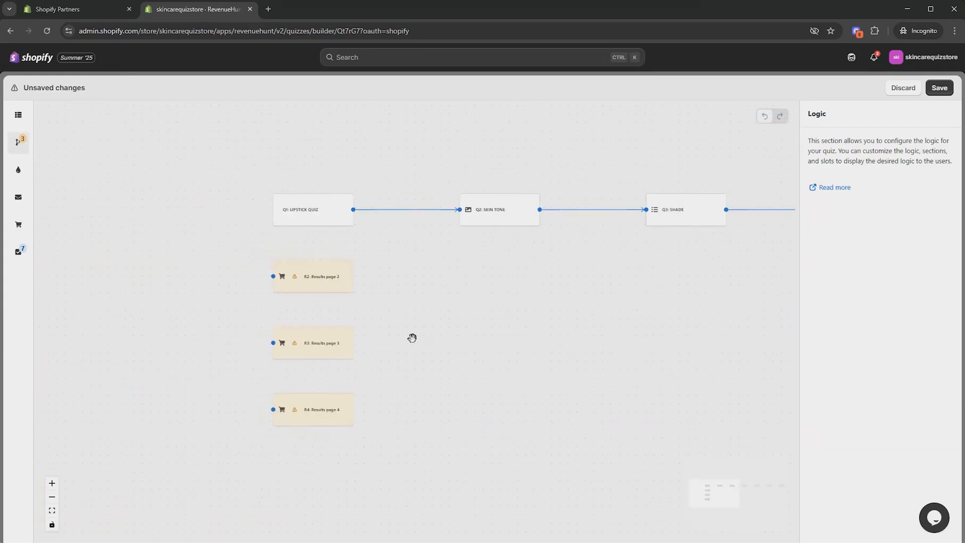
pyautogui.moveTo(603, 356); pyautogui.dragTo(409, 374)
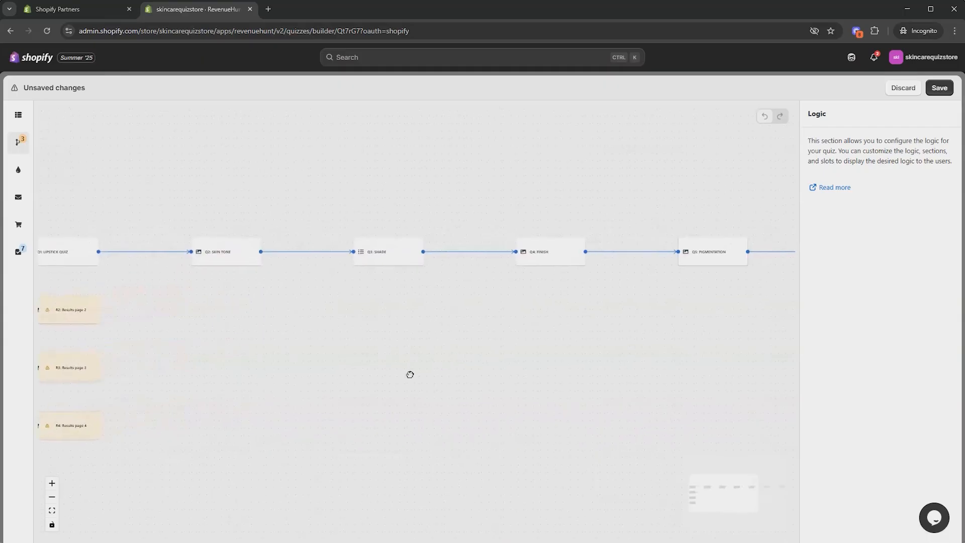
pyautogui.moveTo(579, 374); pyautogui.dragTo(299, 391)
pyautogui.moveTo(122, 423); pyautogui.dragTo(206, 374)
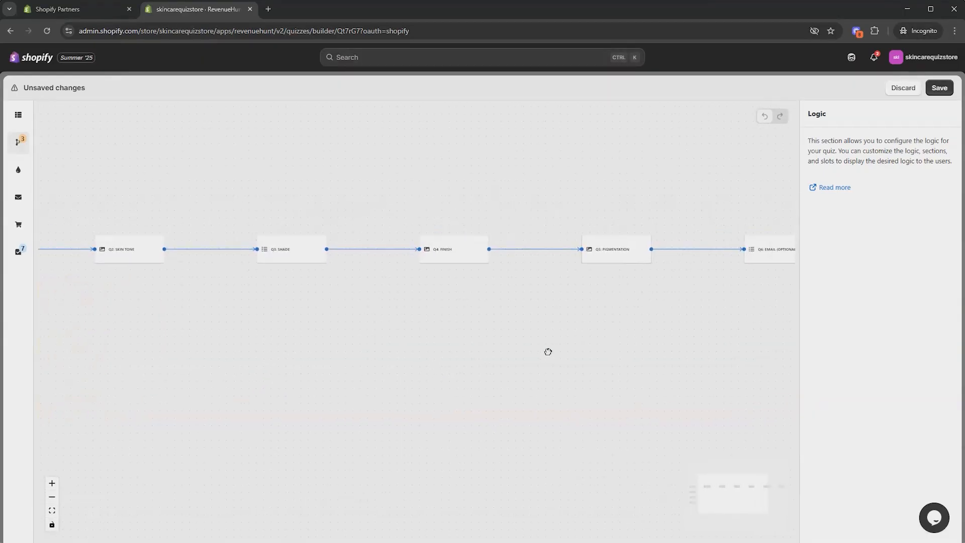
pyautogui.moveTo(547, 349); pyautogui.dragTo(537, 394)
pyautogui.moveTo(730, 362); pyautogui.dragTo(437, 408)
pyautogui.scroll(5, 381, 359)
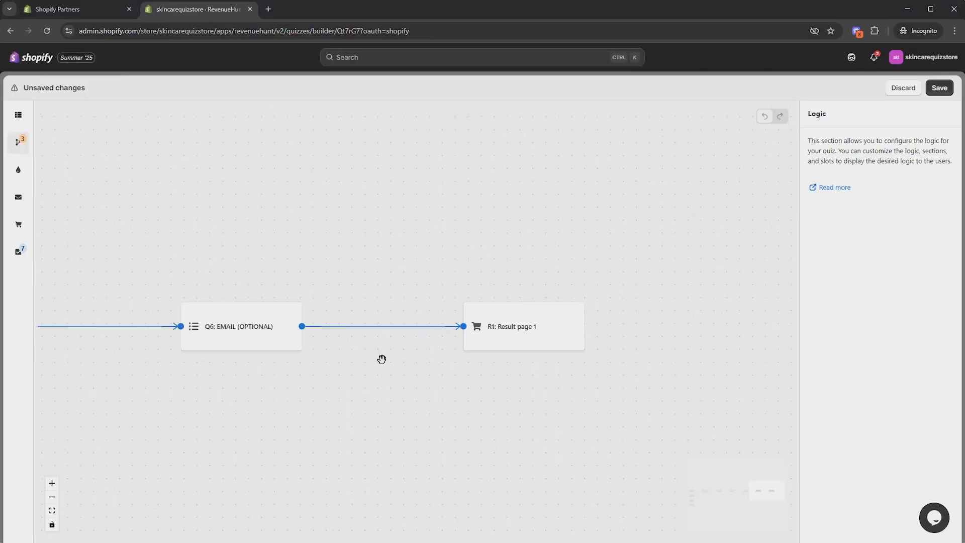
pyautogui.moveTo(263, 399); pyautogui.dragTo(415, 361)
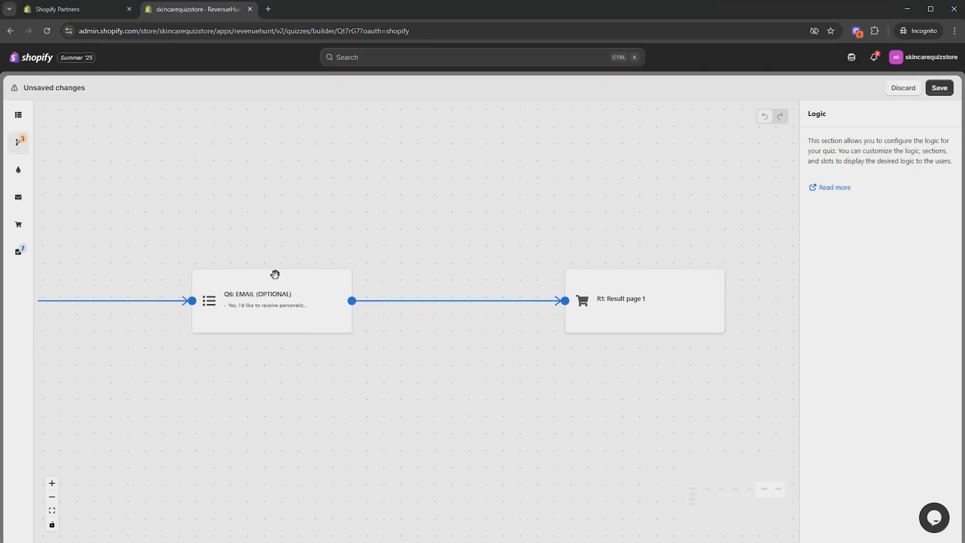
# Add a jump rule to Q6: EMAIL (OPTIONAL) that goes to Result page 1 if Q2: SKIN TONE is Fair.
pyautogui.click(281, 305)
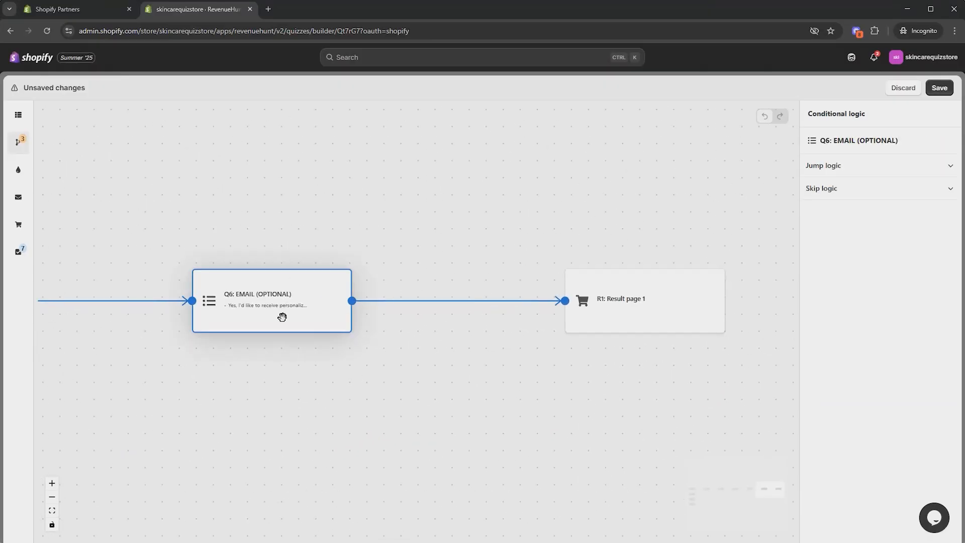
pyautogui.click(888, 168)
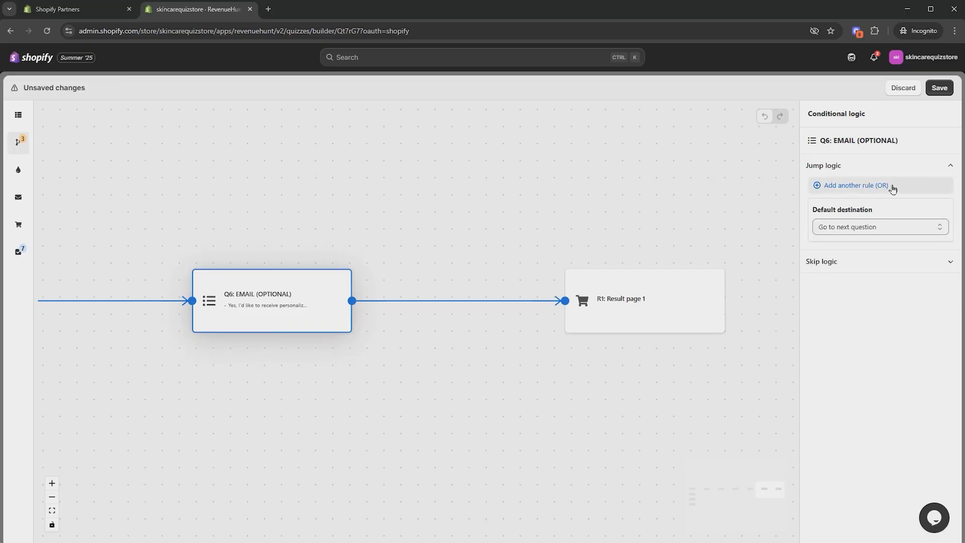
pyautogui.click(893, 187)
pyautogui.click(887, 226)
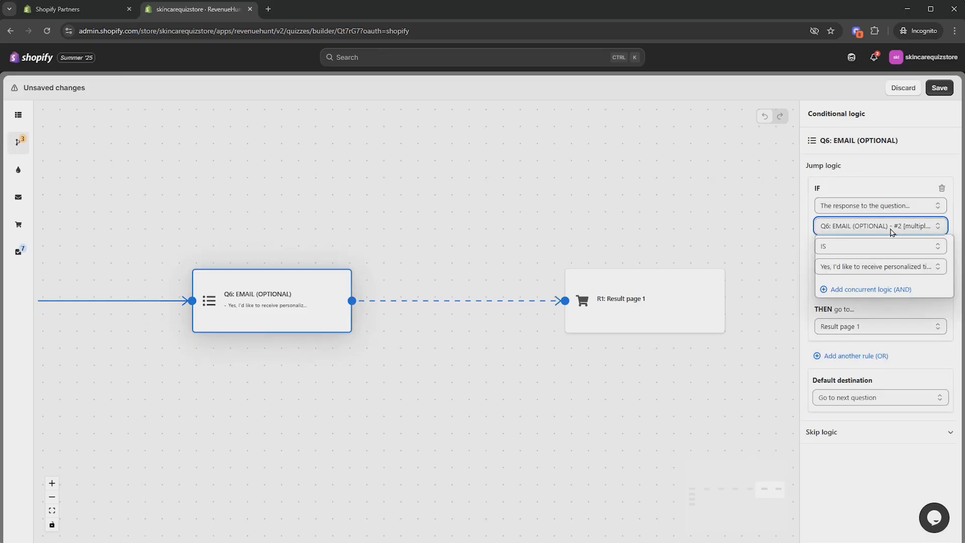
pyautogui.click(872, 242)
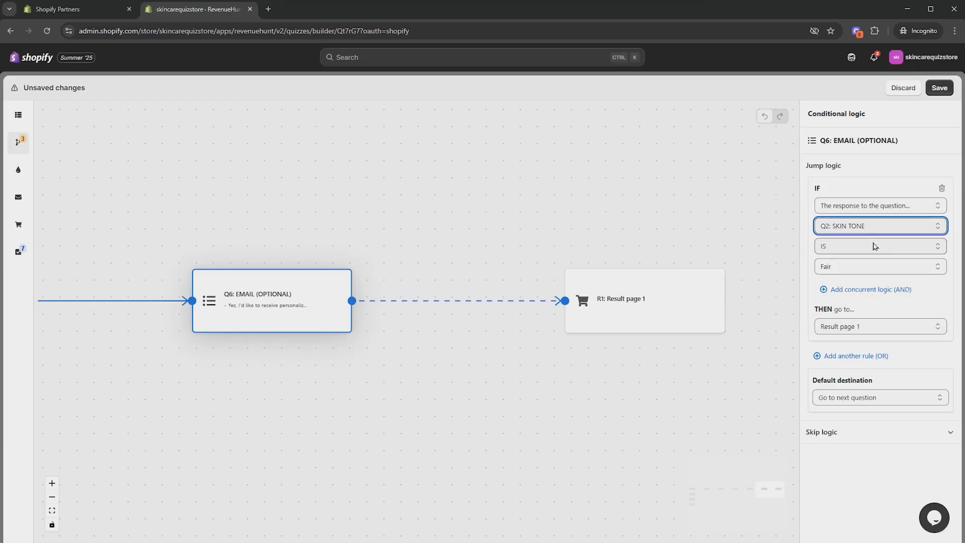
pyautogui.click(874, 328)
pyautogui.click(874, 327)
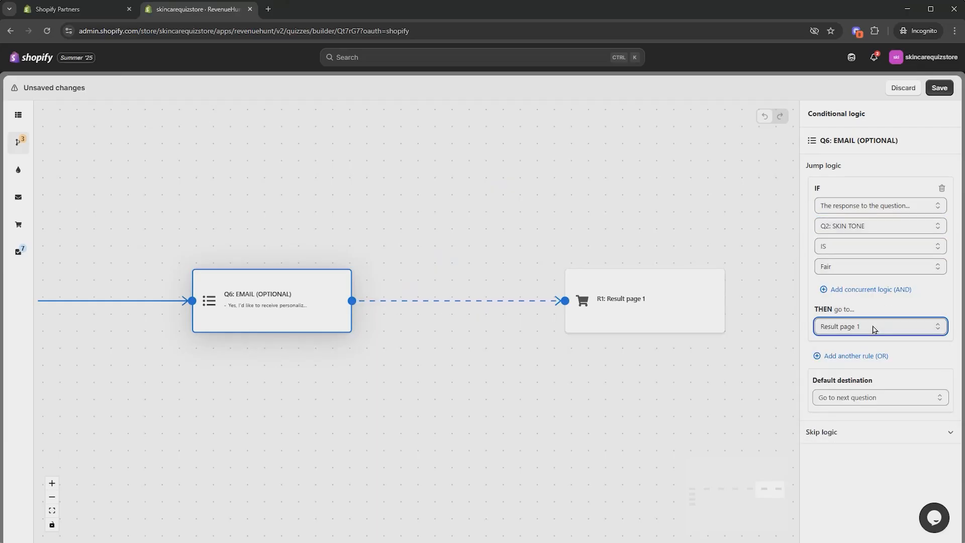
# Add a second Q6 jump rule that goes to Results page 2 if Q2: SKIN TONE is Light.
pyautogui.click(864, 355)
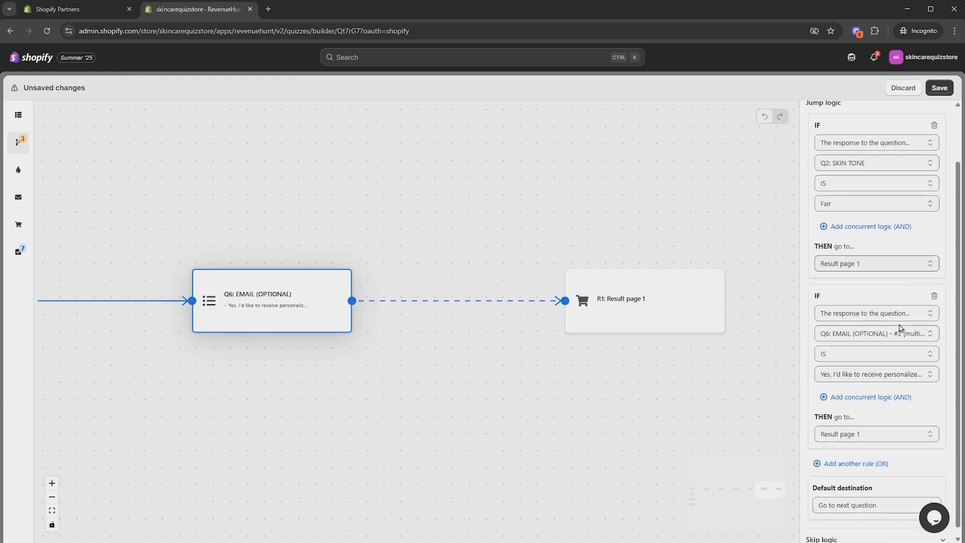
pyautogui.click(883, 328)
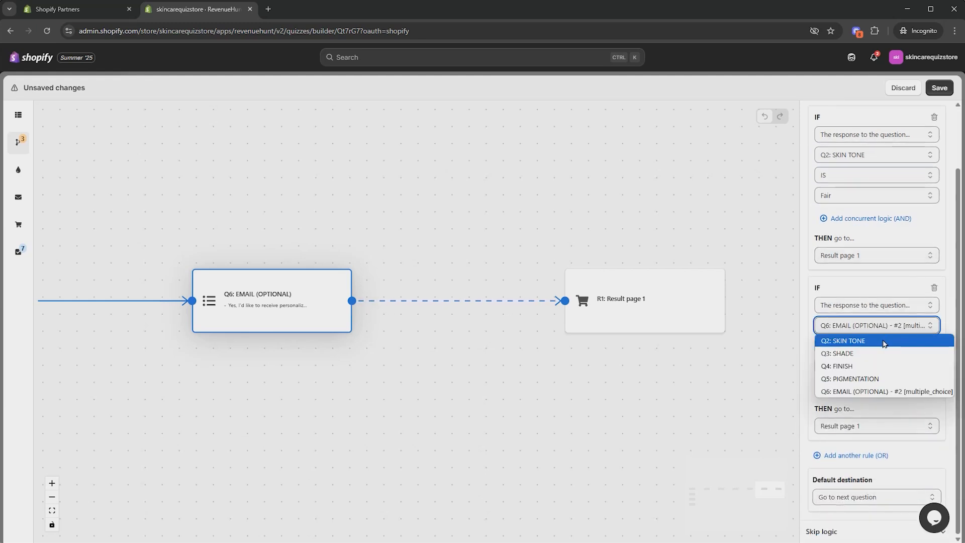
pyautogui.click(884, 340)
pyautogui.click(877, 366)
pyautogui.click(874, 392)
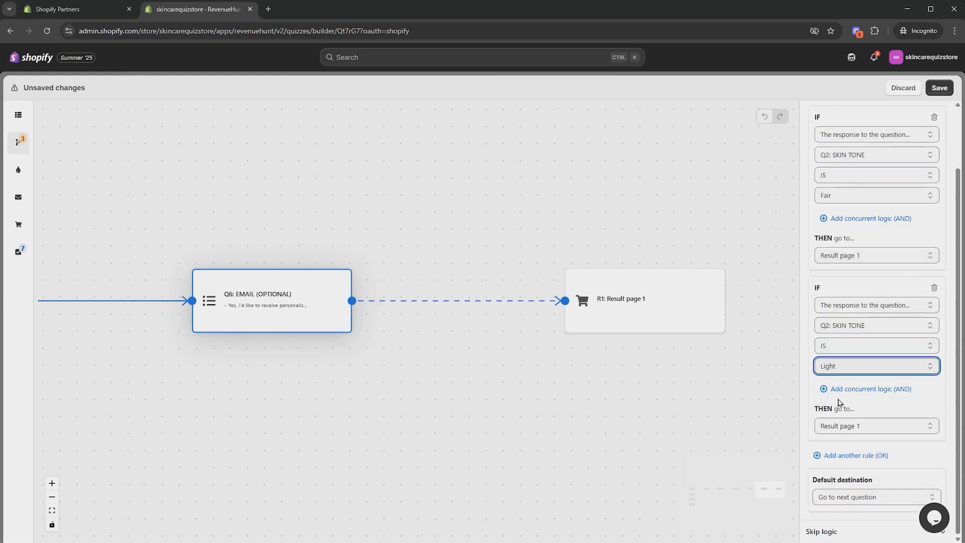
pyautogui.click(880, 431)
pyautogui.click(849, 520)
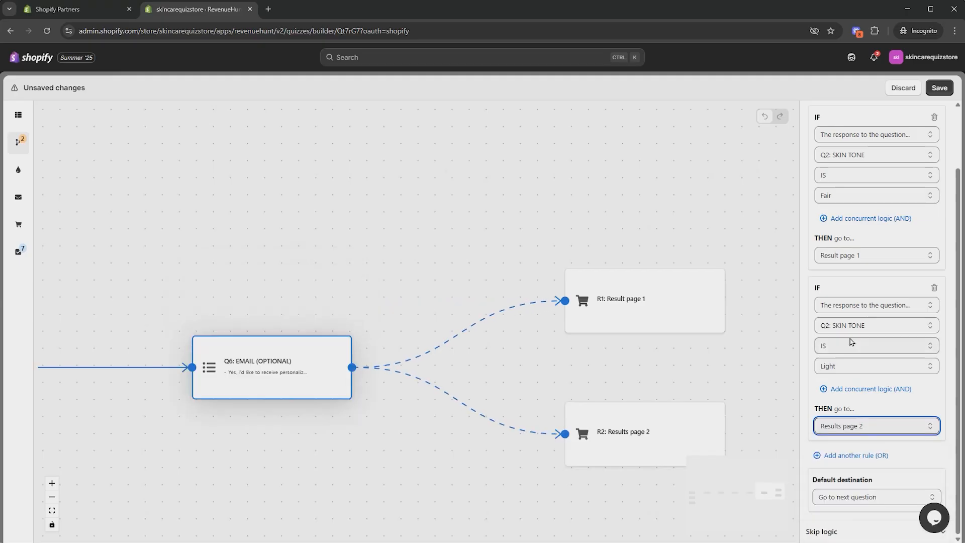
# Add a third Q6 jump rule that goes to Results page 3 if Q2: SKIN TONE is Medium.
pyautogui.click(864, 456)
pyautogui.click(865, 325)
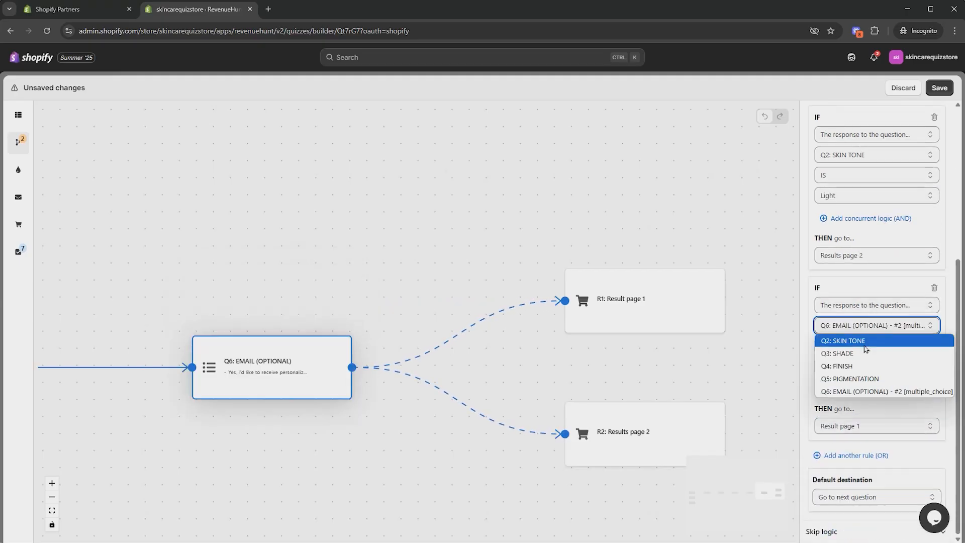
pyautogui.click(865, 346)
pyautogui.click(874, 366)
pyautogui.click(869, 418)
pyautogui.click(886, 427)
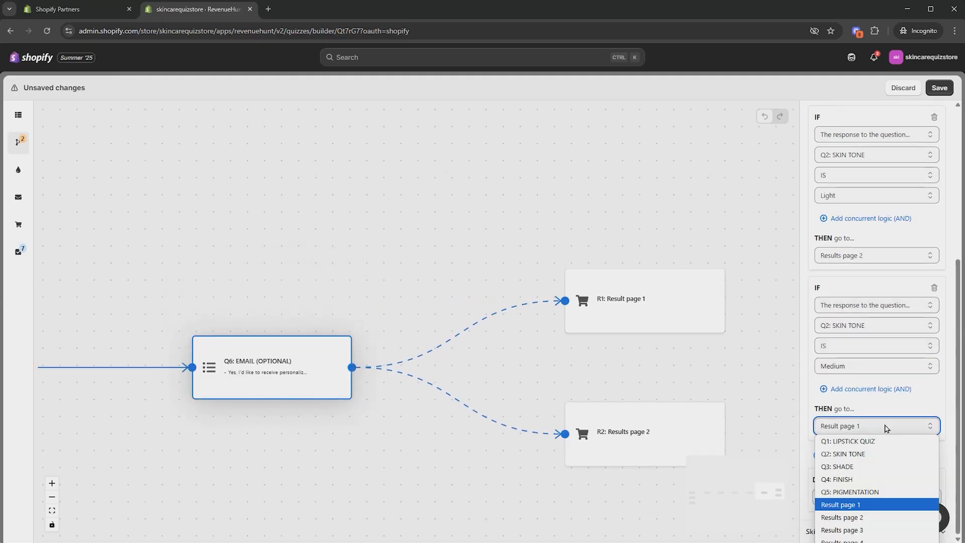
pyautogui.click(854, 529)
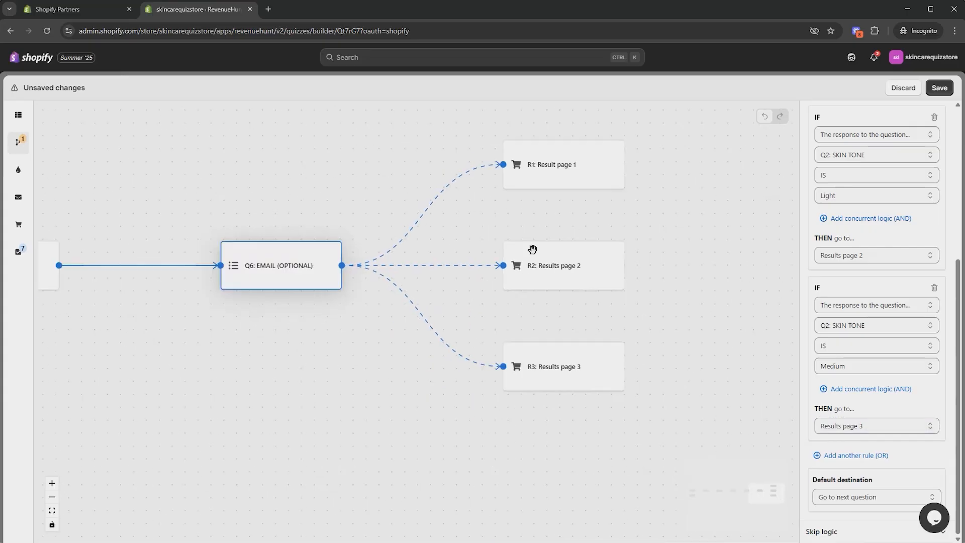
# Review the branches from Q6 to the results pages together with their skin tone jump rules.
pyautogui.scroll(-2, 621, 277)
pyautogui.scroll(5, 856, 450)
pyautogui.scroll(-3, 850, 307)
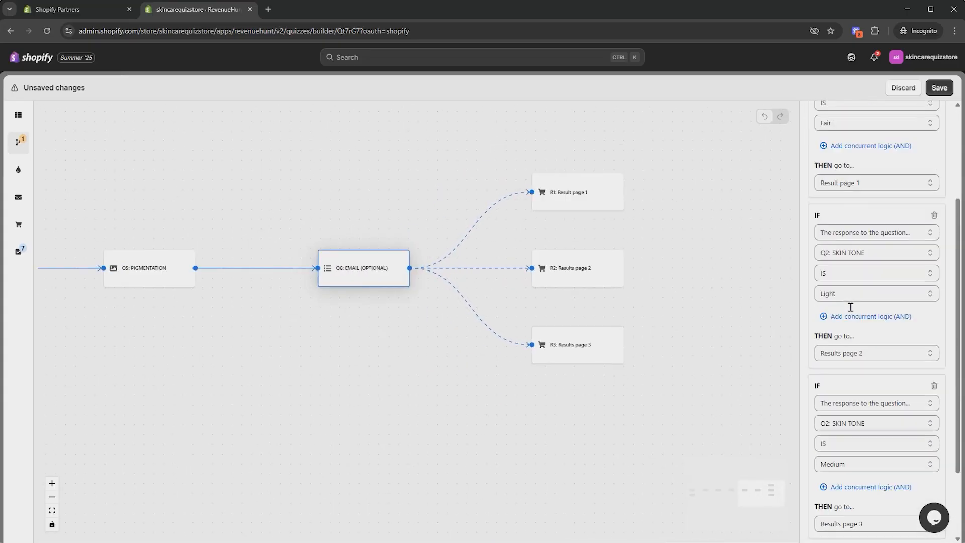
pyautogui.scroll(-2, 854, 307)
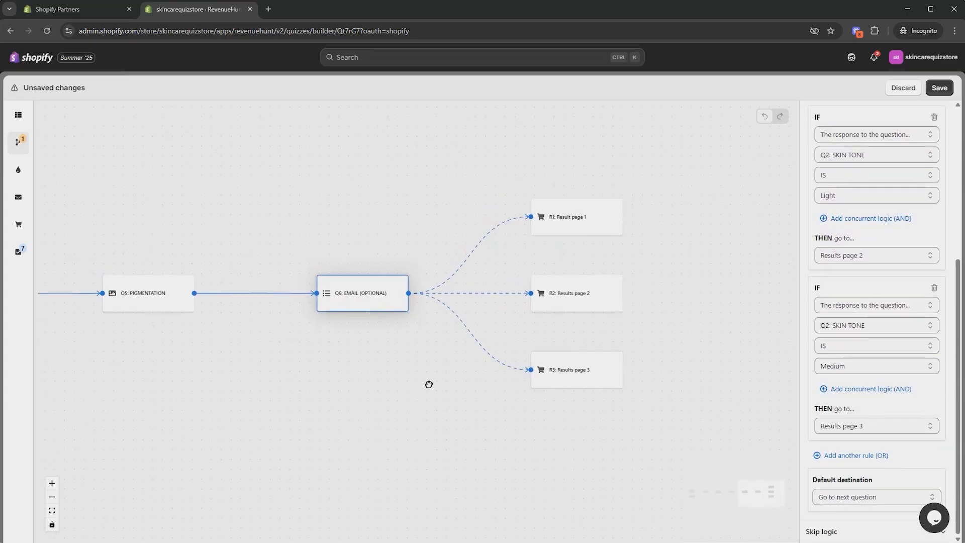
pyautogui.scroll(5, 611, 257)
pyautogui.scroll(-3, 664, 287)
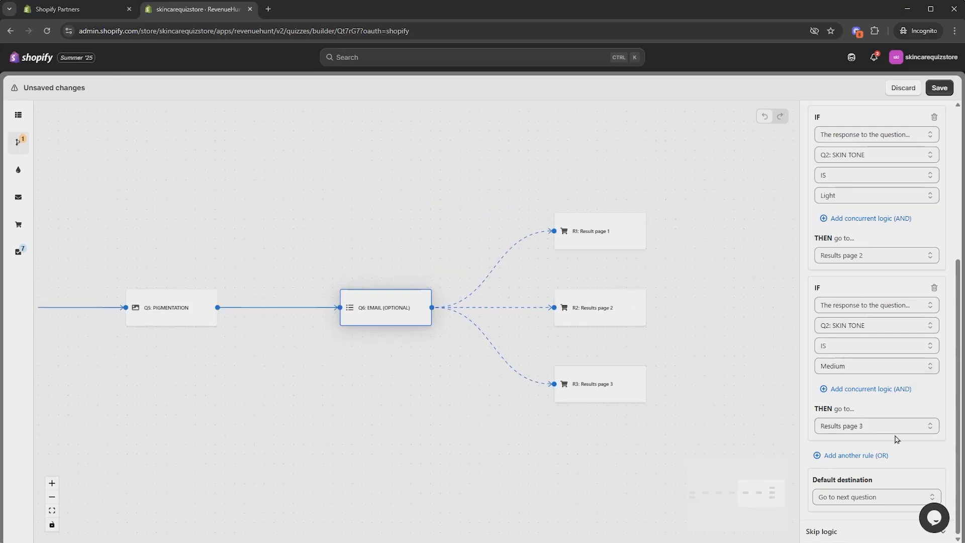
pyautogui.scroll(2, 439, 218)
pyautogui.moveTo(439, 217); pyautogui.dragTo(392, 217)
pyautogui.scroll(-2, 392, 218)
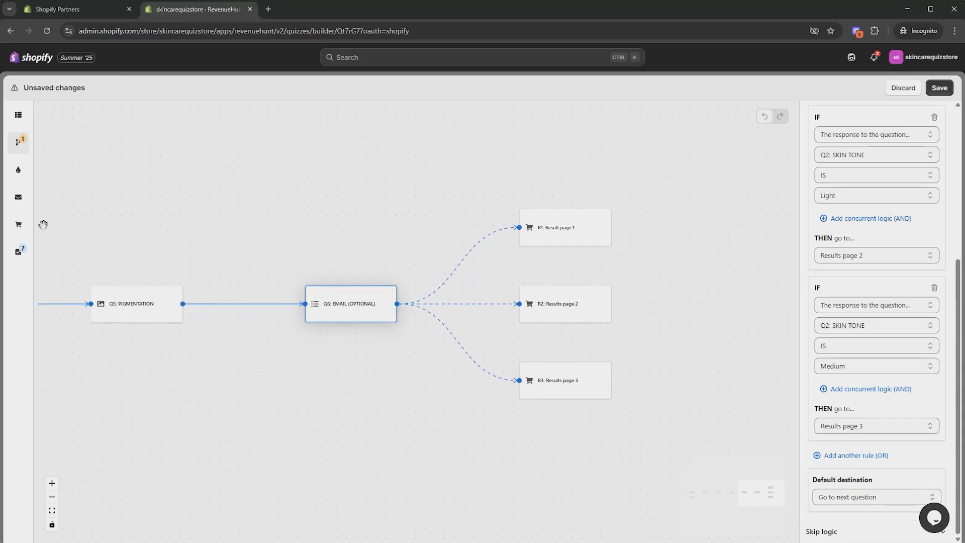
# Move the "Your results are in!" section from Results page 2 to Result page 1, below the QUIZ RESULTS section.
pyautogui.click(19, 224)
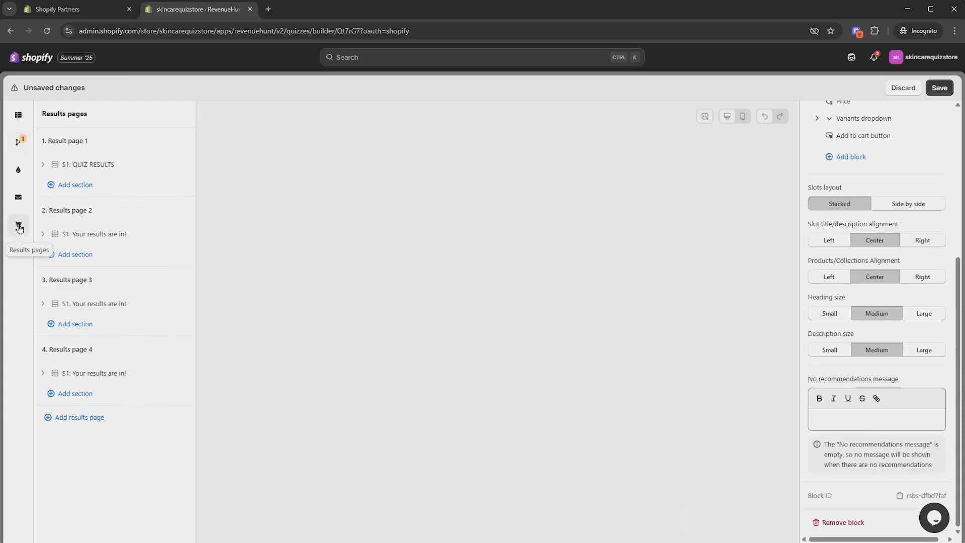
pyautogui.click(43, 165)
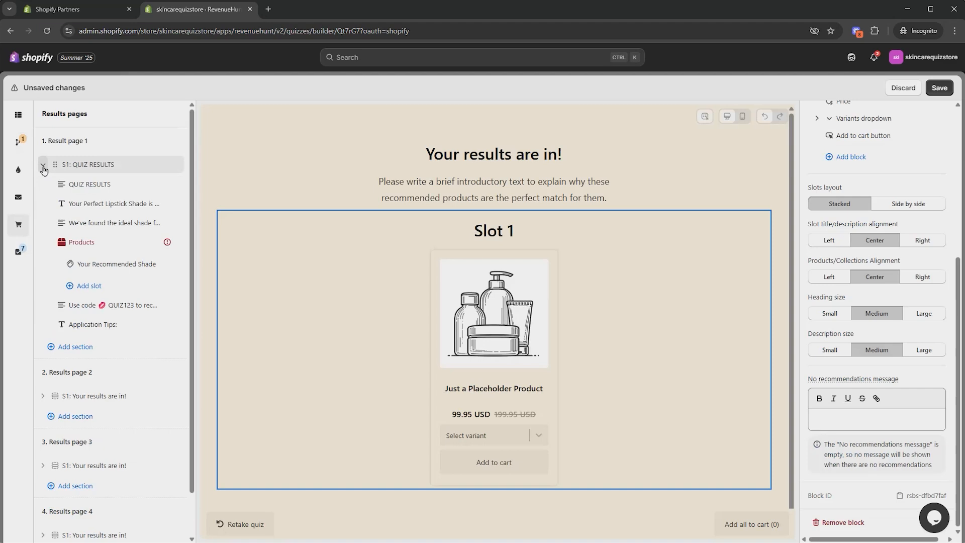
pyautogui.click(43, 166)
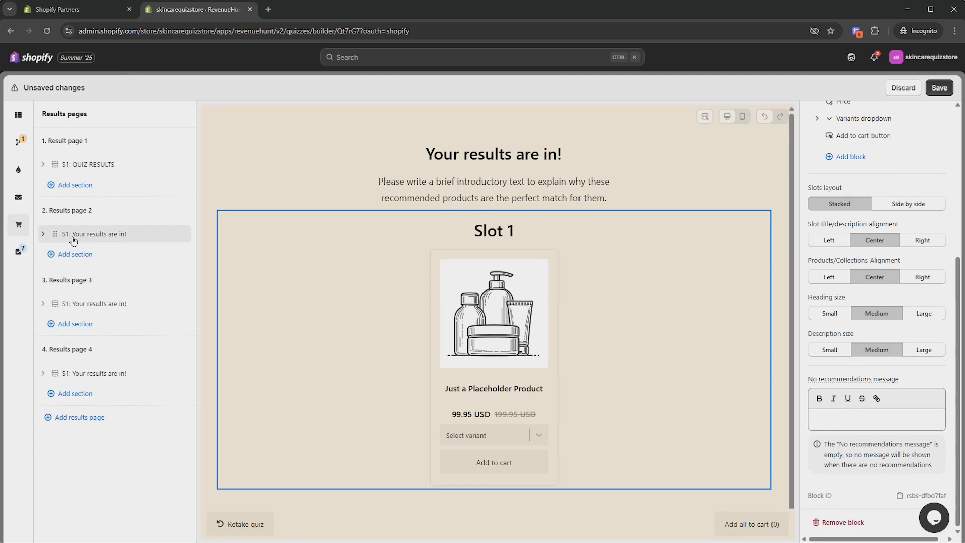
pyautogui.moveTo(73, 240); pyautogui.dragTo(73, 180)
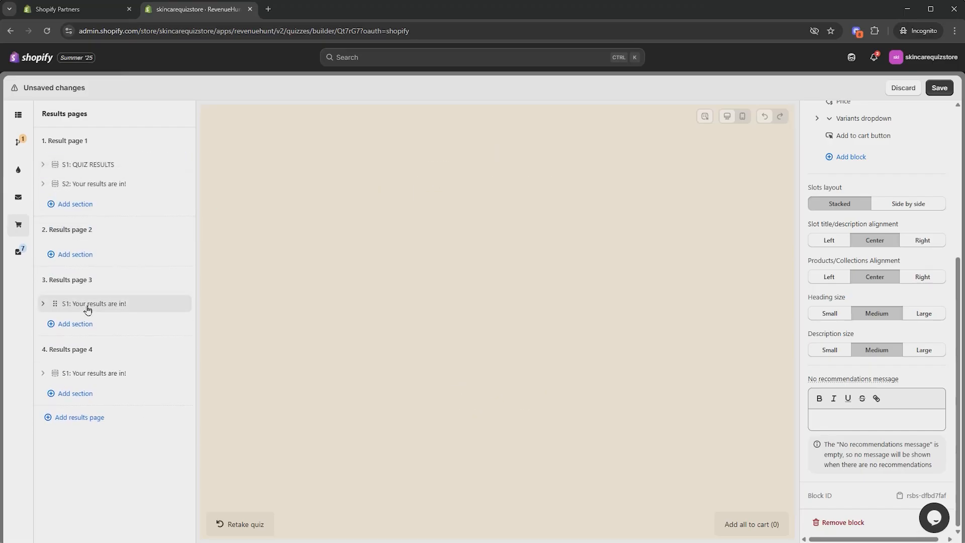
# Move the "Your results are in!" sections from Results page 3 and Results page 4 to the end of Result page 1.
pyautogui.moveTo(87, 309); pyautogui.dragTo(86, 202)
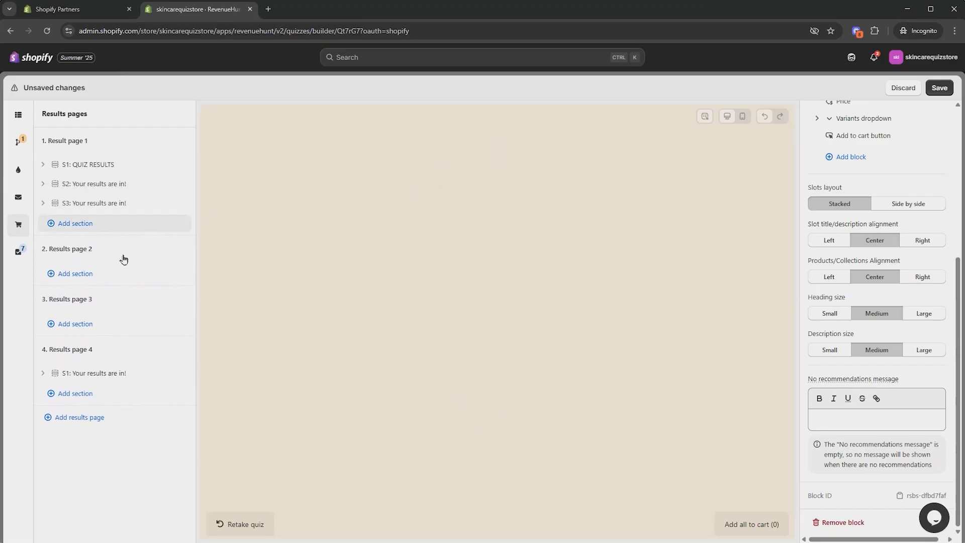
pyautogui.moveTo(103, 371); pyautogui.dragTo(103, 221)
pyautogui.click(96, 169)
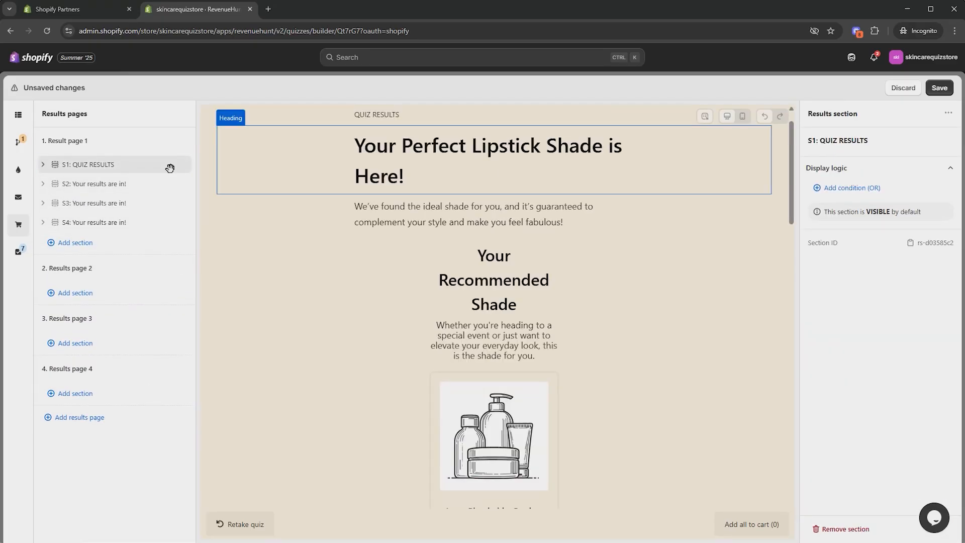
pyautogui.click(43, 164)
pyautogui.click(43, 165)
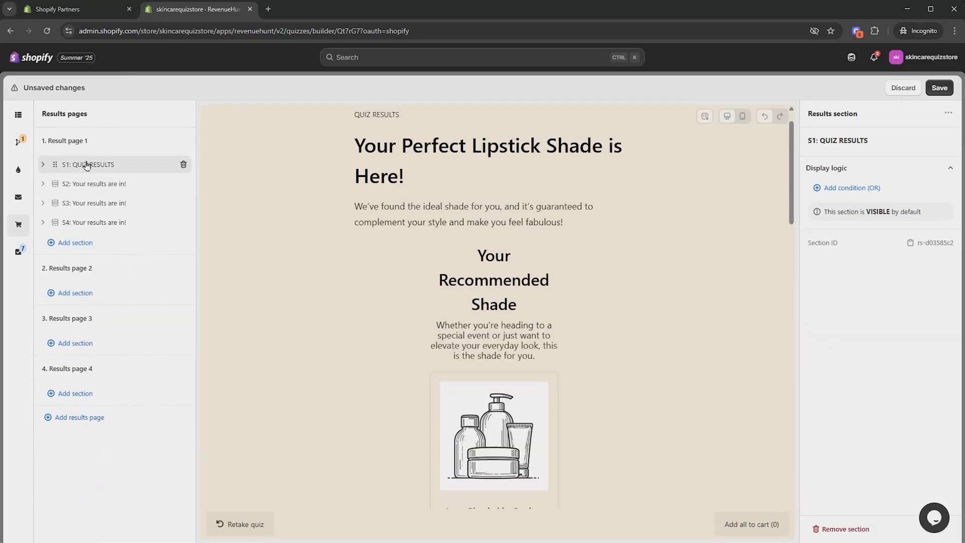
# Remove the empty Results page 2, Results page 3 and Results page 4, keeping only Result page 1.
pyautogui.click(135, 271)
pyautogui.scroll(-4, 854, 477)
pyautogui.click(851, 523)
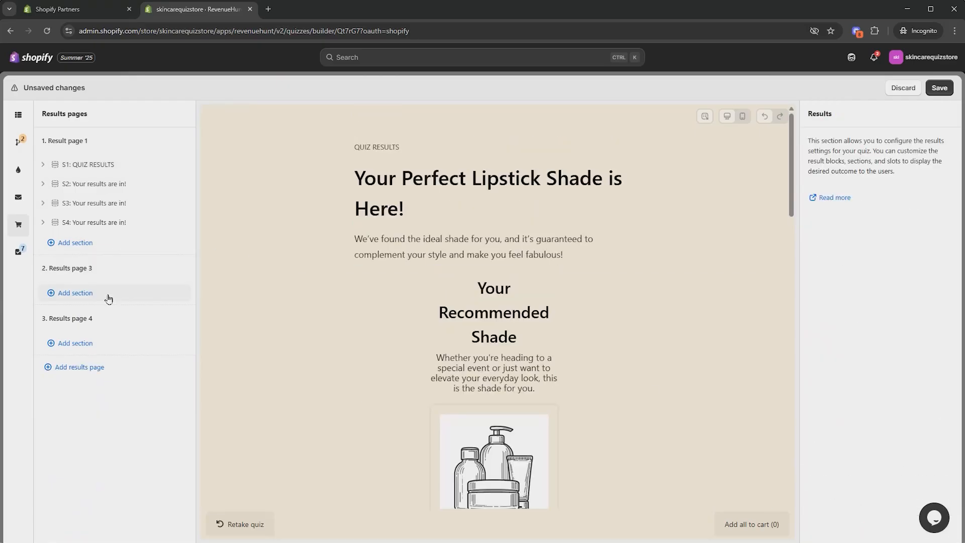
pyautogui.click(107, 268)
pyautogui.click(850, 523)
pyautogui.click(107, 268)
pyautogui.click(851, 523)
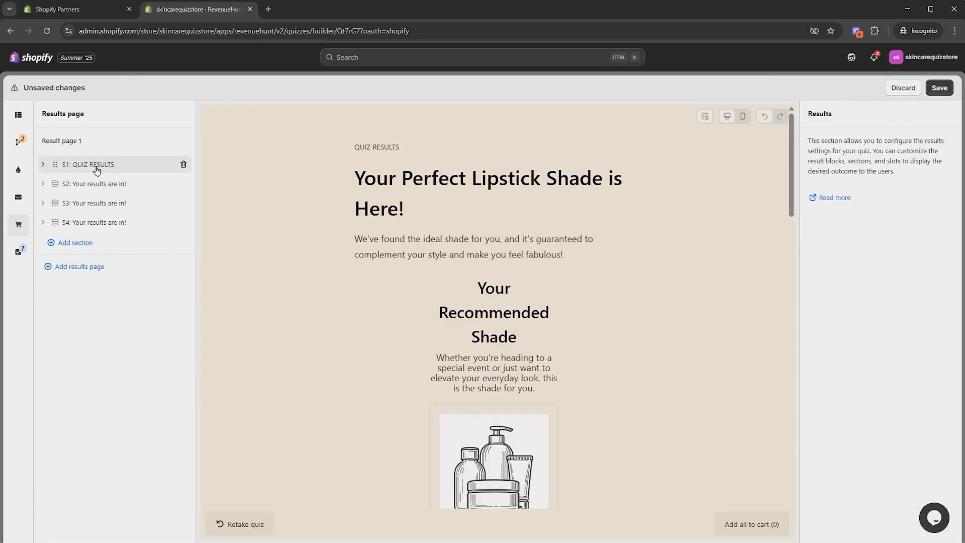
# Add a display condition to the QUIZ RESULTS section making it visible if Q2: SKIN TONE is Fair, hidden by default.
pyautogui.click(98, 166)
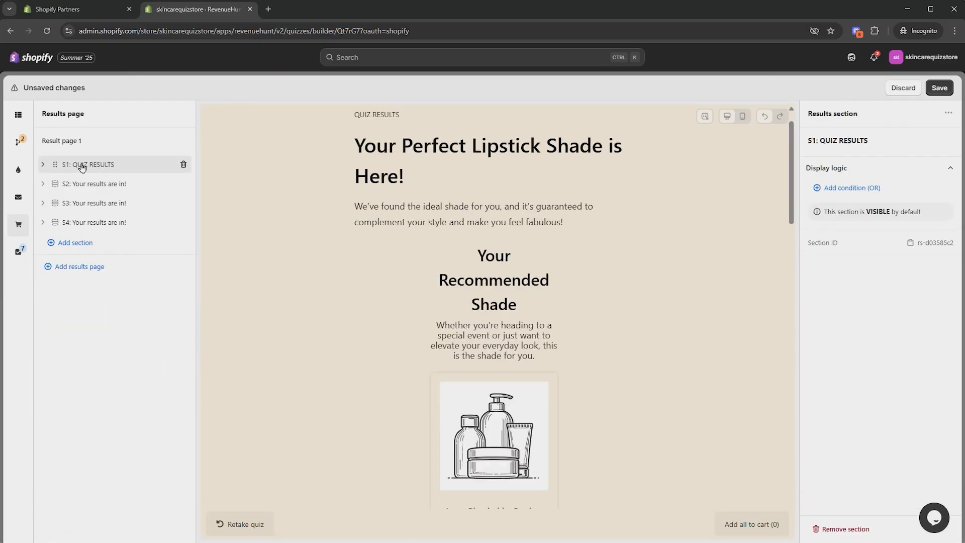
pyautogui.click(852, 189)
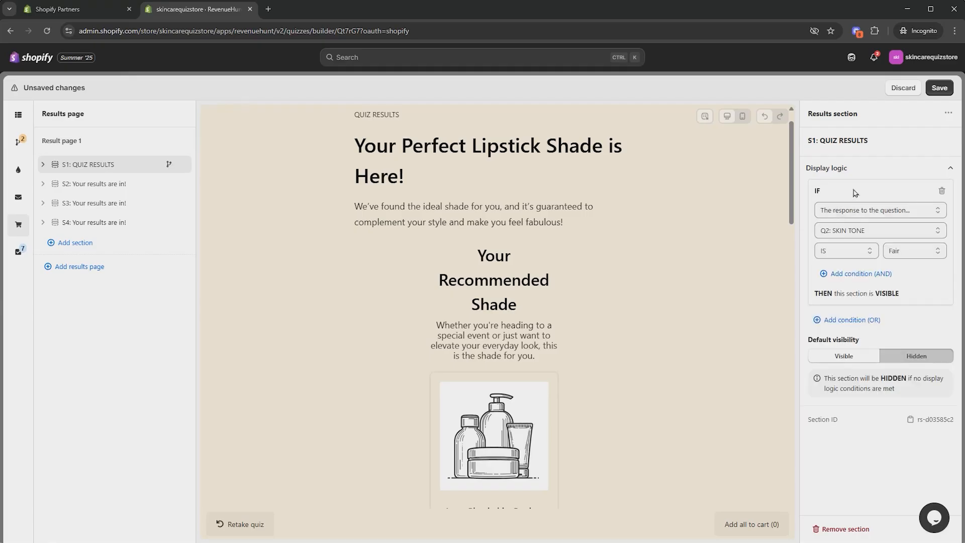
pyautogui.click(885, 233)
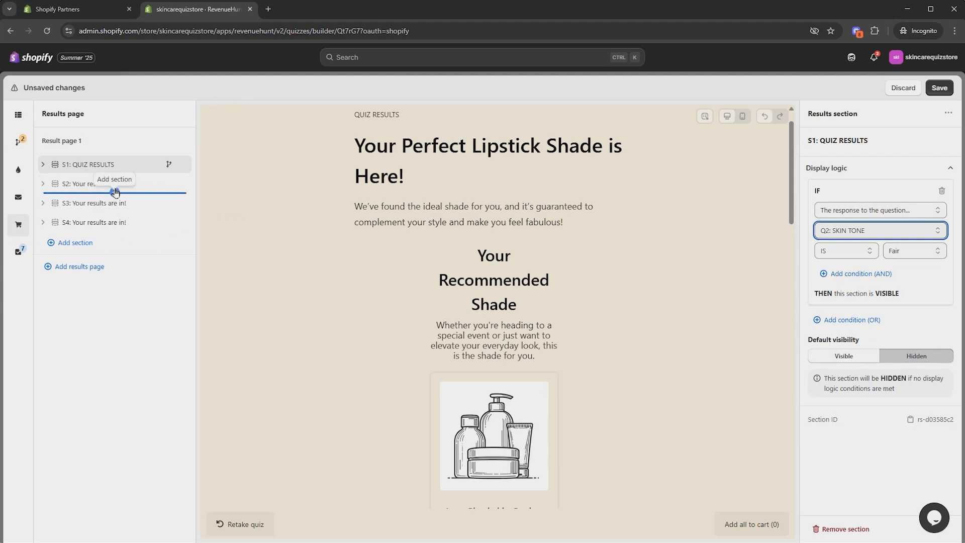
# Add a display condition based on Q2: SKIN TONE to the first "Your results are in!" section, S2.
pyautogui.click(110, 187)
pyautogui.click(142, 191)
pyautogui.click(143, 192)
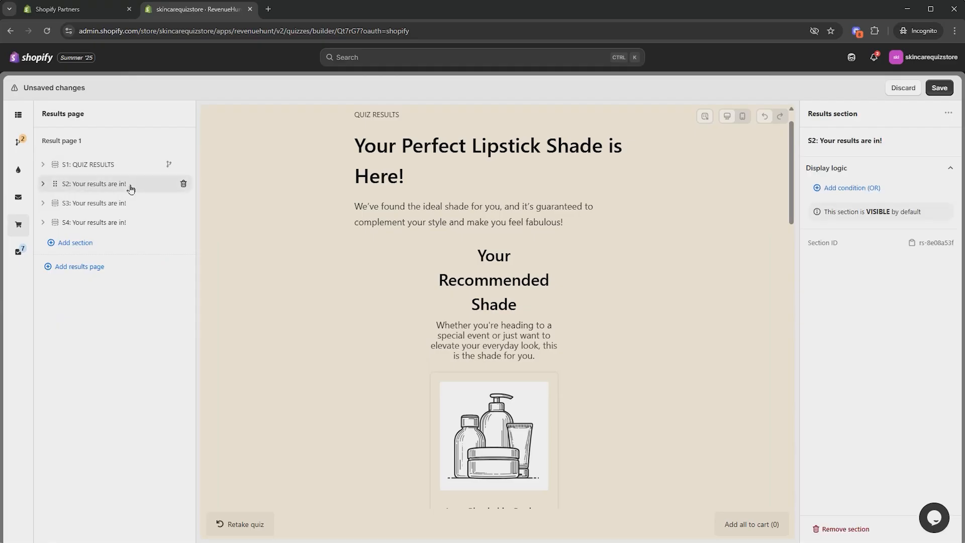
pyautogui.click(860, 188)
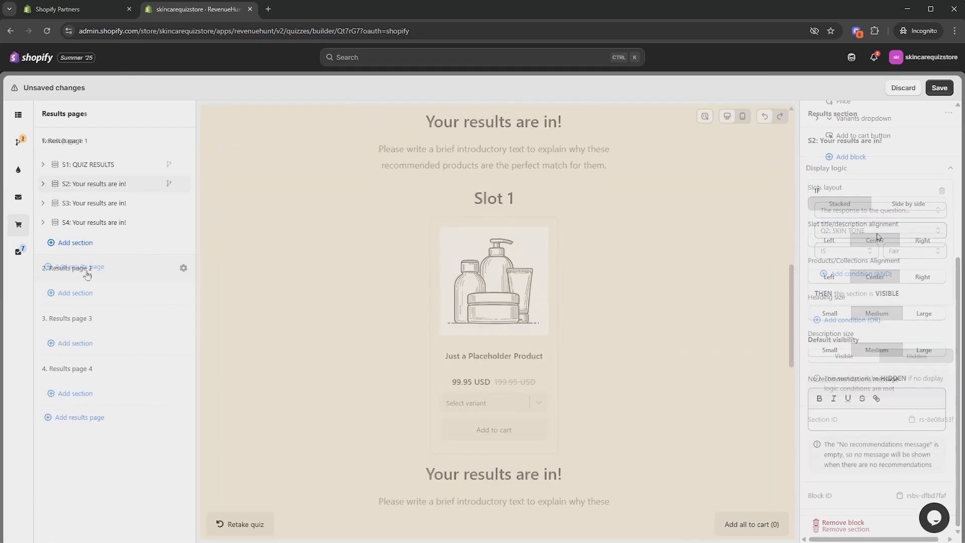
# Compare the Q6 branches to the separate results pages with the sections grouped on Result page 1.
pyautogui.click(18, 141)
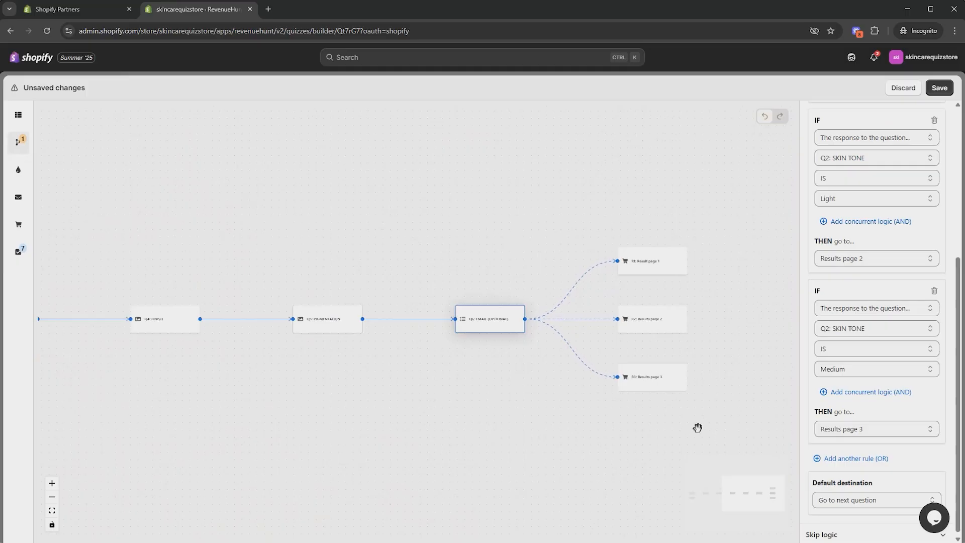
pyautogui.click(20, 225)
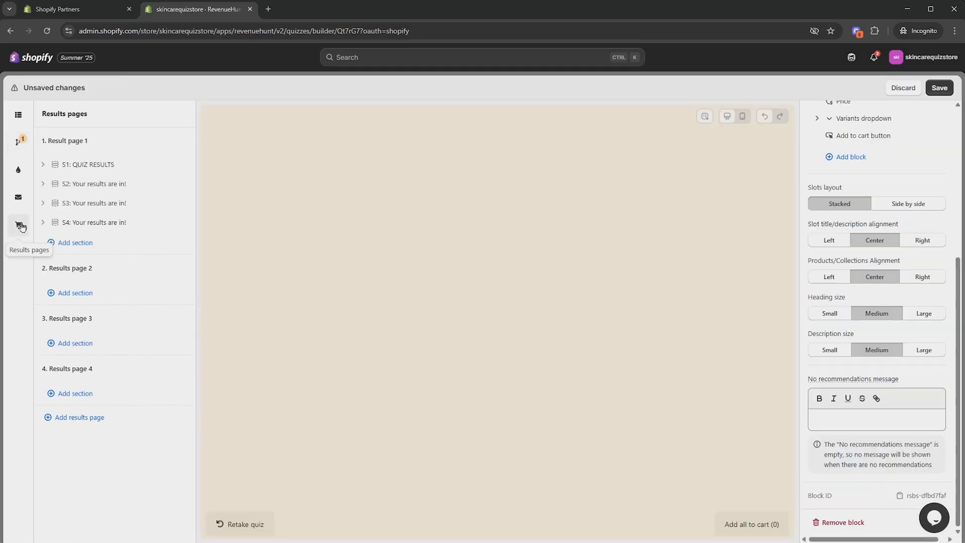
pyautogui.click(94, 168)
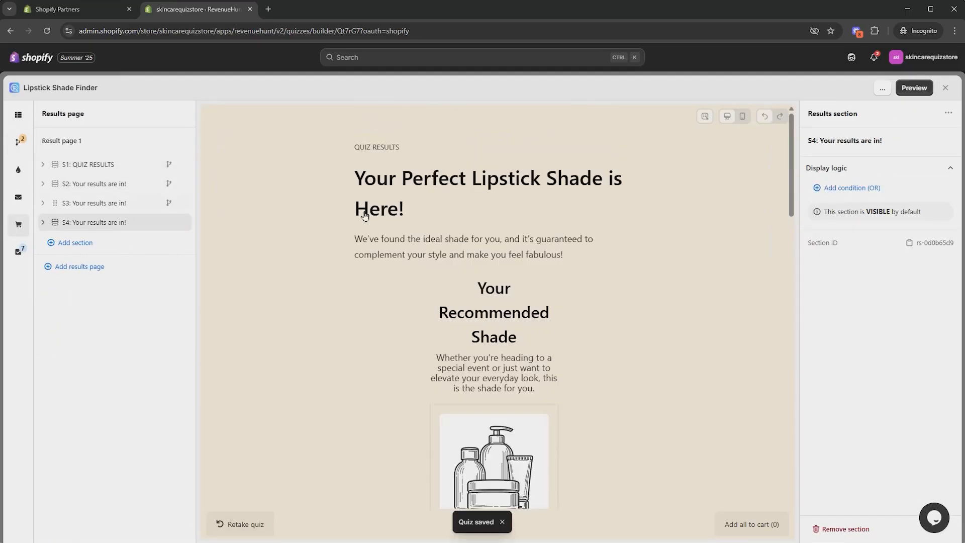
# Preview the quiz and answer its questions with skin tone Fair, shade Pink and finish Glossy, continuing to the optional email question.
pyautogui.click(915, 90)
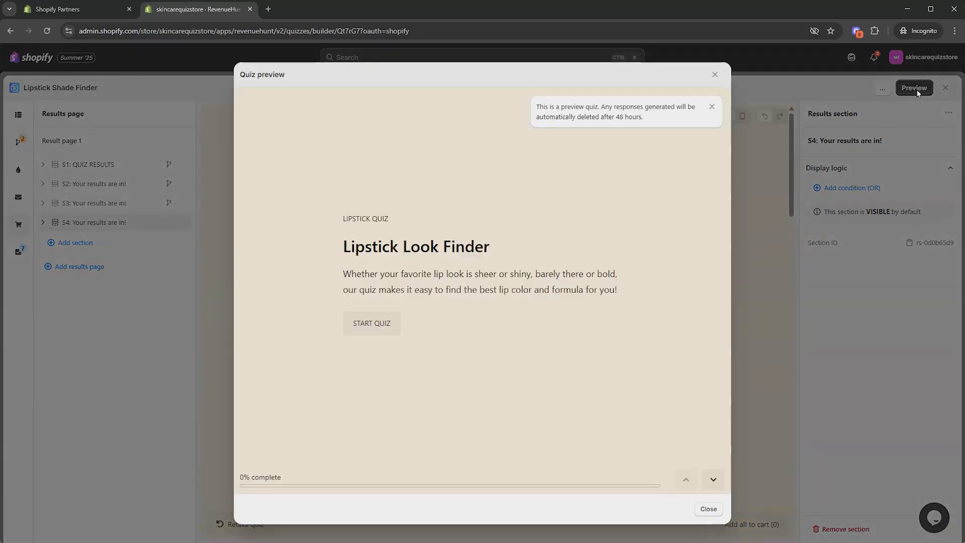
pyautogui.click(351, 325)
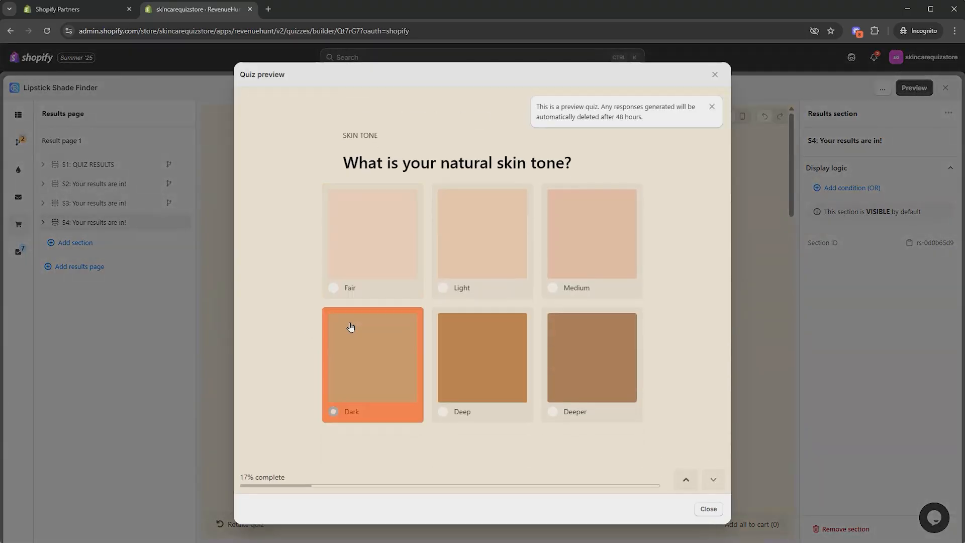
pyautogui.click(390, 281)
pyautogui.scroll(-2, 390, 280)
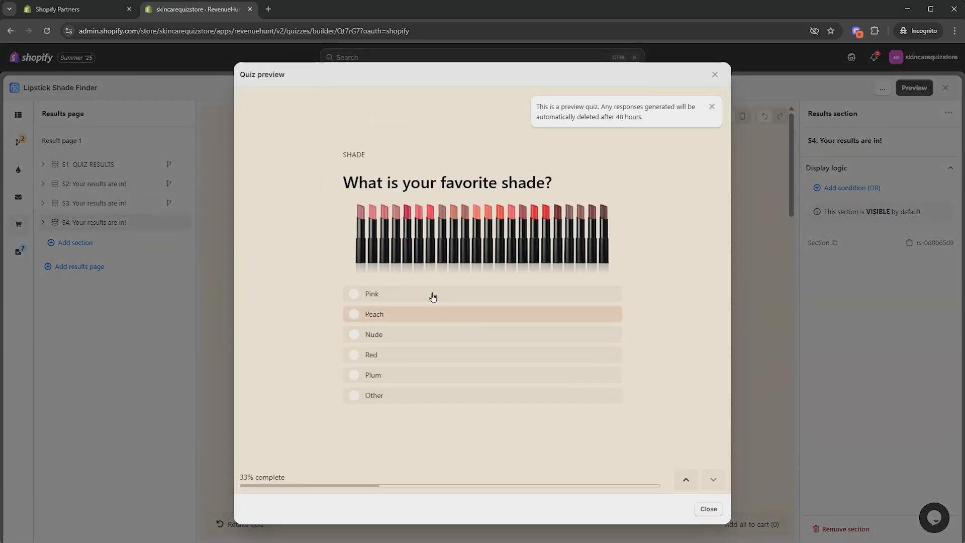
pyautogui.click(425, 294)
pyautogui.click(424, 282)
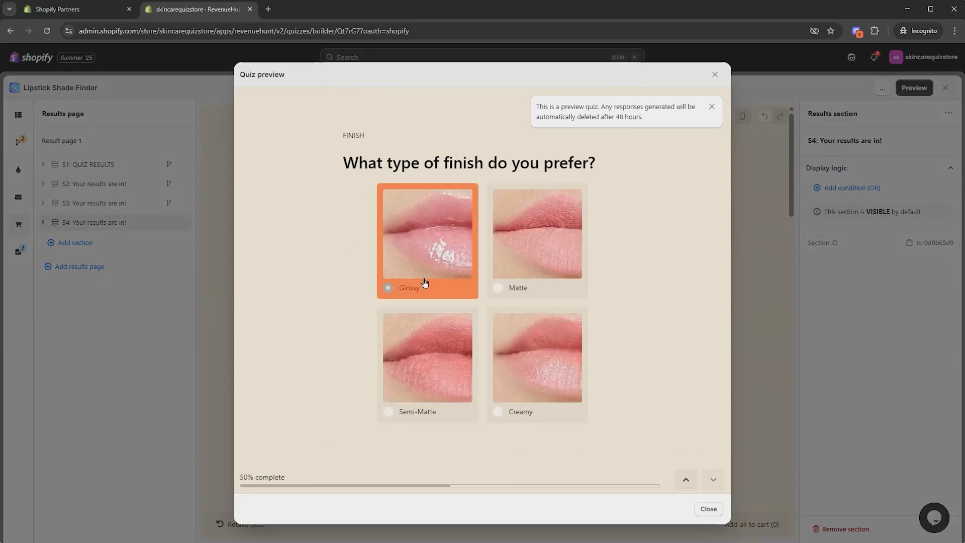
pyautogui.click(465, 299)
pyautogui.scroll(-3, 444, 327)
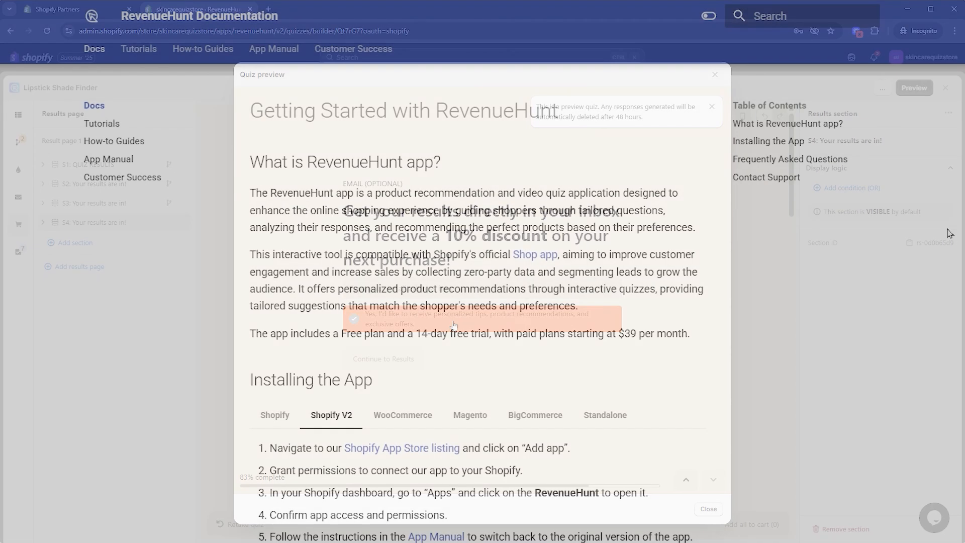
# Examine the app installation instructions and frequently asked questions in the RevenueHunt documentation.
pyautogui.scroll(-6, 477, 302)
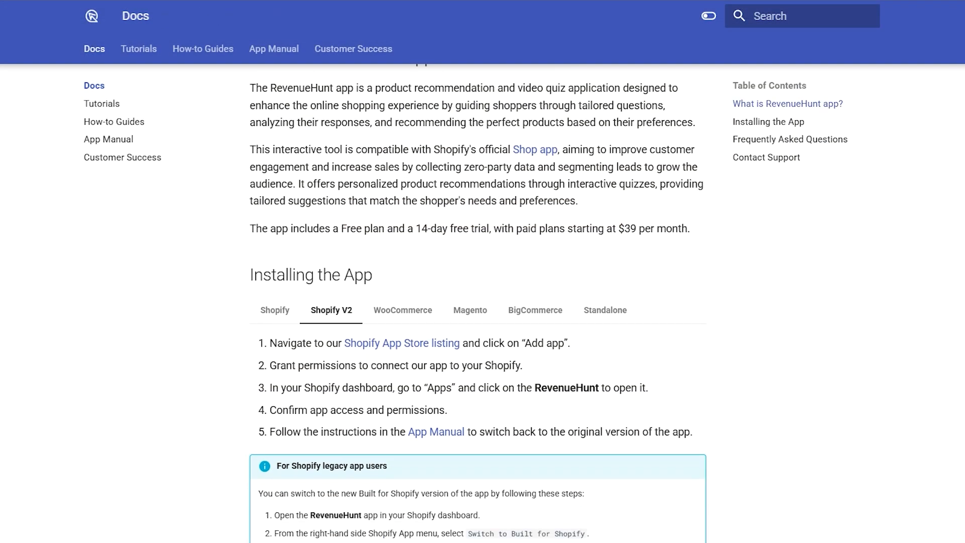
pyautogui.scroll(-5, 477, 302)
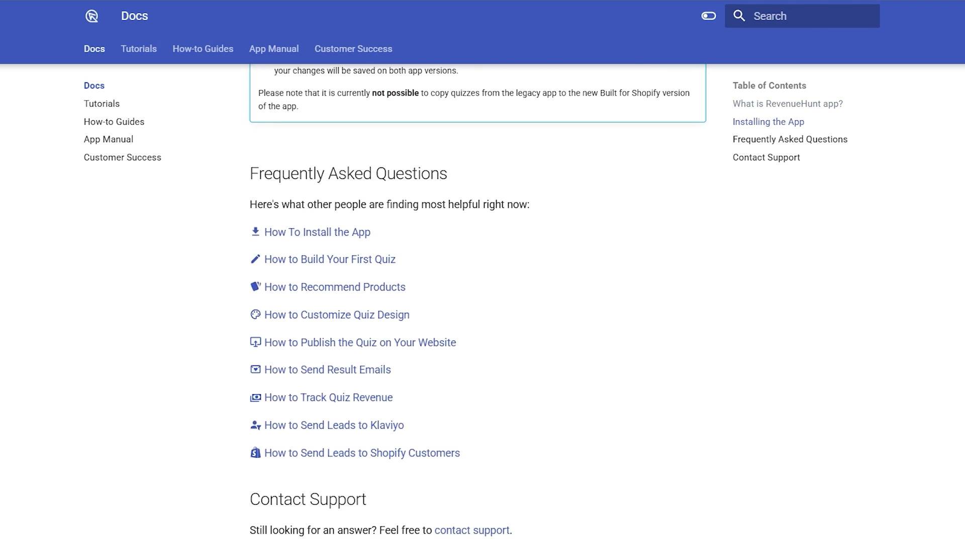